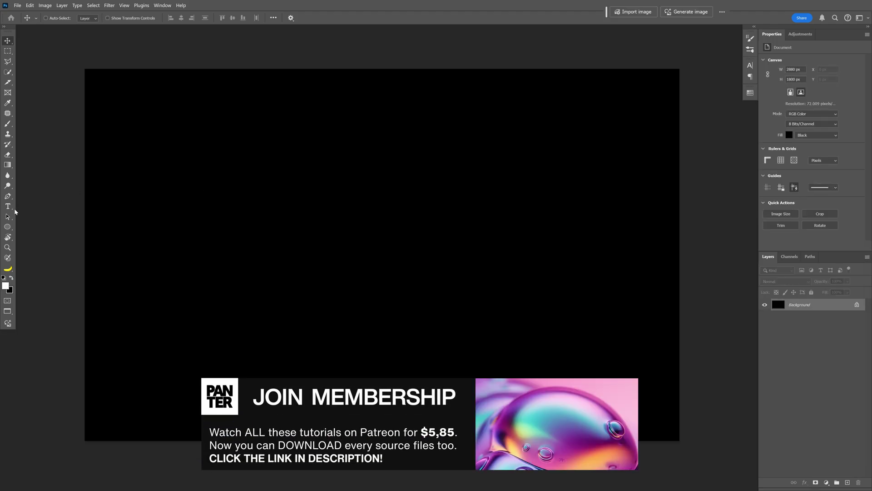
- Add the white text PANTER in Akira Expanded Super Bold and scale it up to span most of the canvas width
click(8, 206)
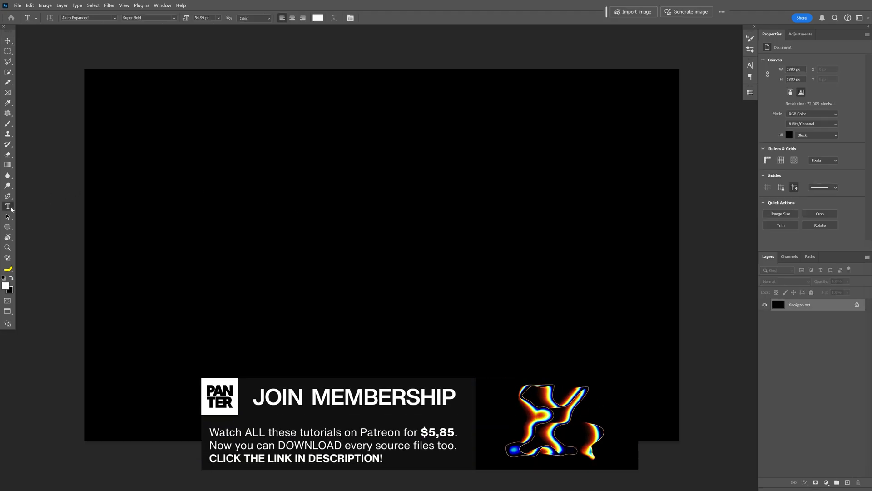
click(304, 244)
text(PANTER)
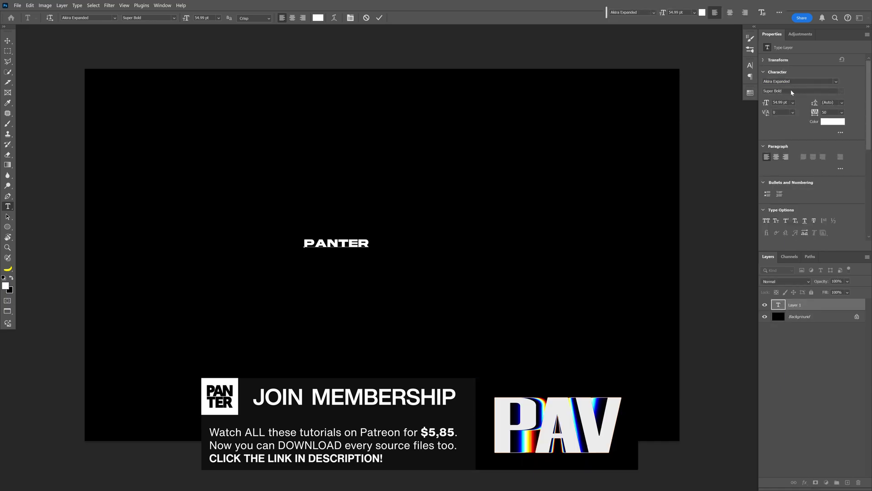
key(ctrl+Return)
key(ctrl+t)
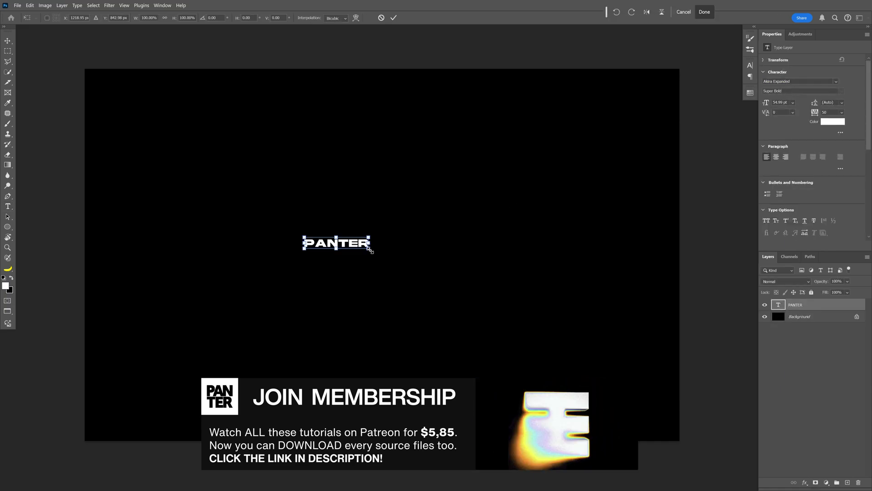
drag(370, 249, 592, 294)
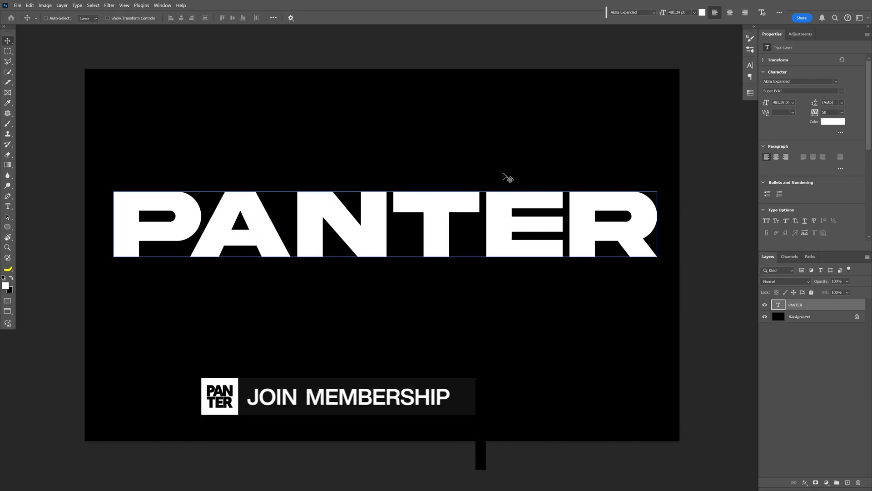
- Open Liquify on the PANTER text as a smart object and stretch the P's stem down to the canvas edge using Forward Warp at size 296
click(109, 5)
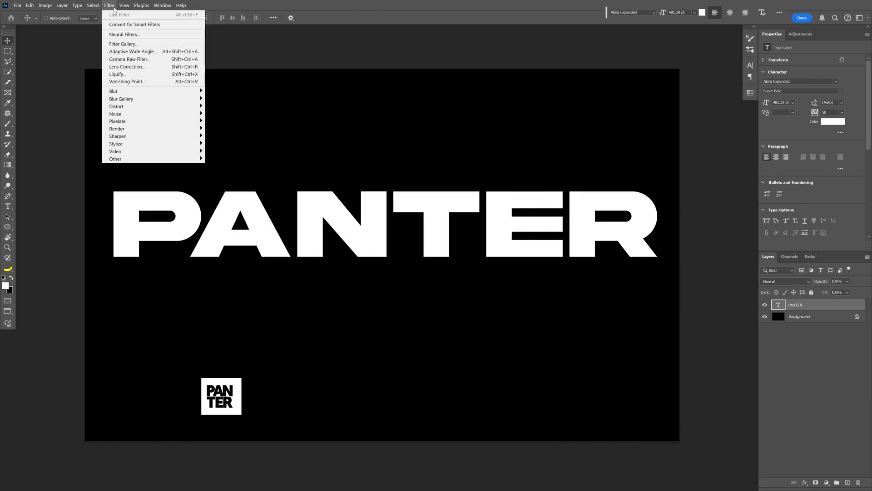
click(120, 78)
click(446, 192)
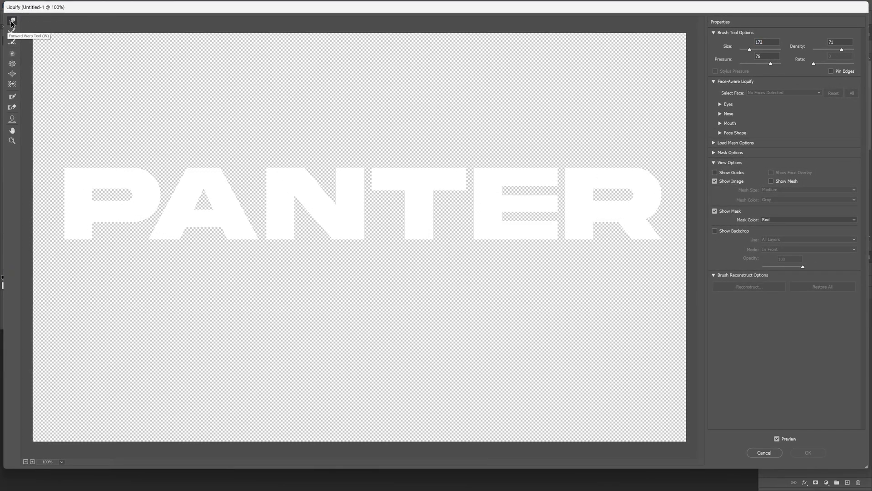
drag(749, 50, 751, 50)
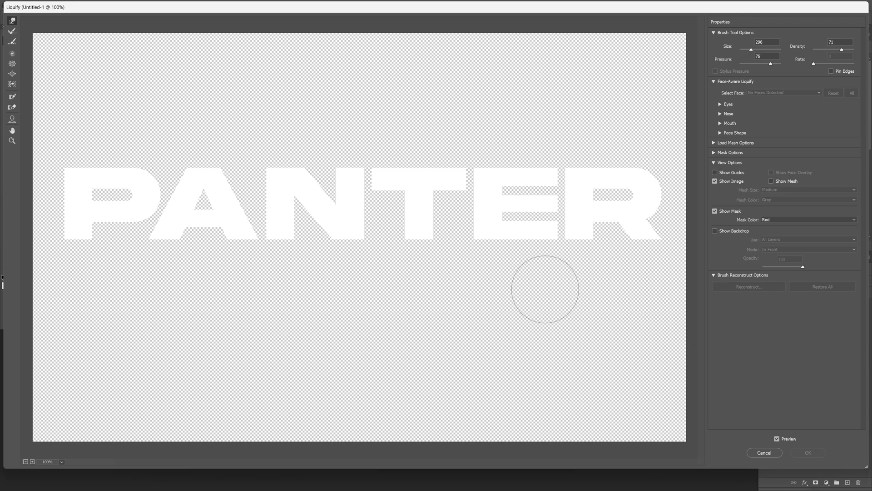
mouse_move(73, 255)
mouse_down()
mouse_move(75, 289)
mouse_move(82, 252)
mouse_move(73, 344)
mouse_move(84, 262)
mouse_move(88, 386)
mouse_up()
drag(87, 279, 77, 406)
drag(76, 267, 77, 409)
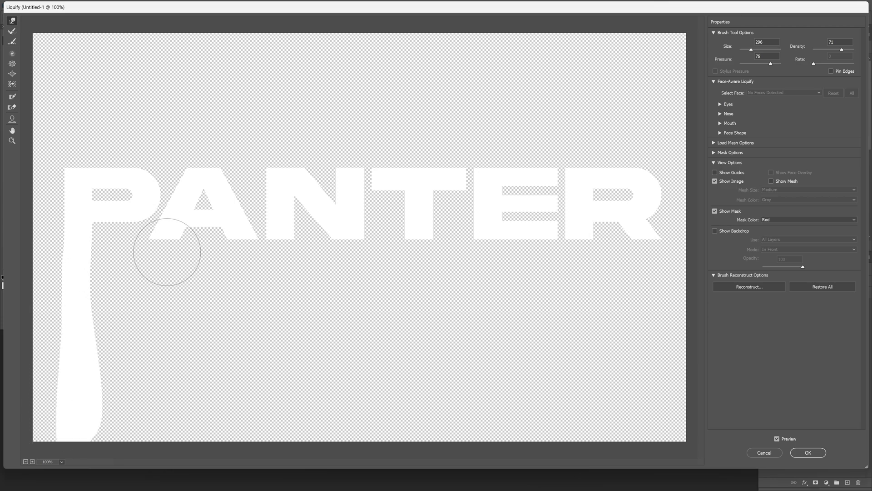
- Warp the legs of the letters into long wavy drips reaching the canvas's lower edge and apply the Liquify filter
drag(165, 249, 166, 298)
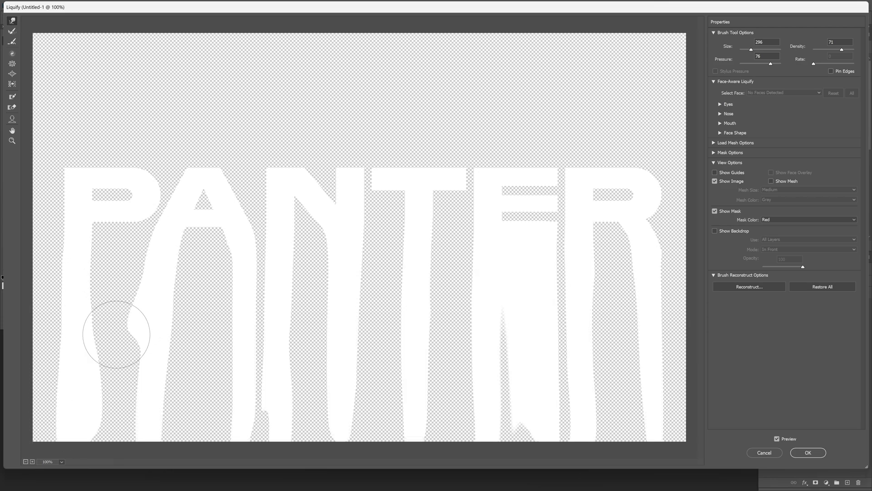
mouse_move(116, 335)
mouse_down()
mouse_move(104, 382)
mouse_move(116, 413)
mouse_up()
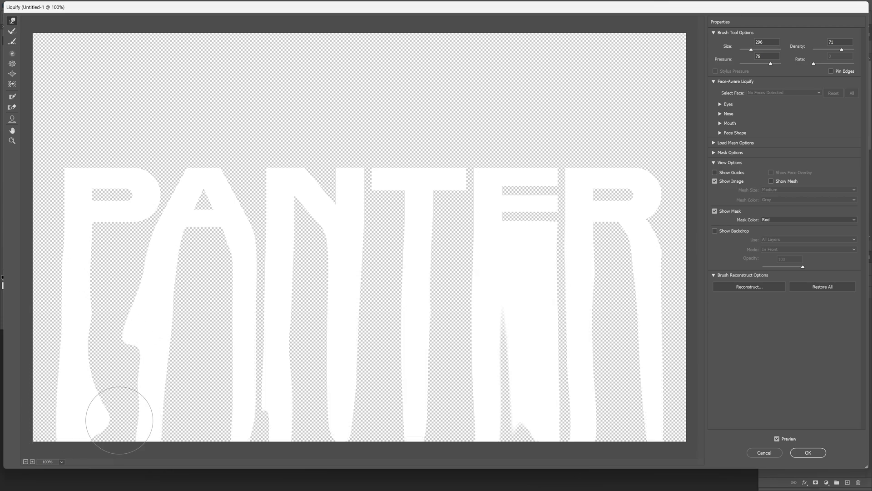
drag(175, 386, 197, 442)
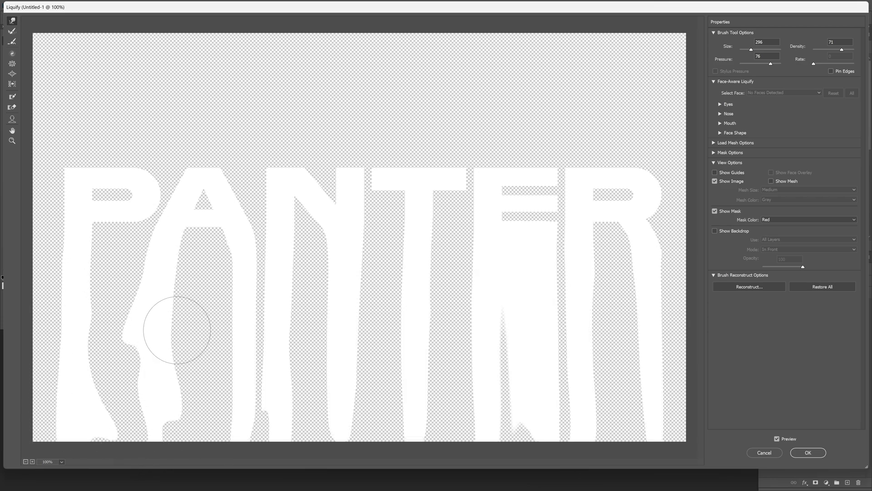
drag(176, 331, 200, 439)
drag(93, 348, 120, 444)
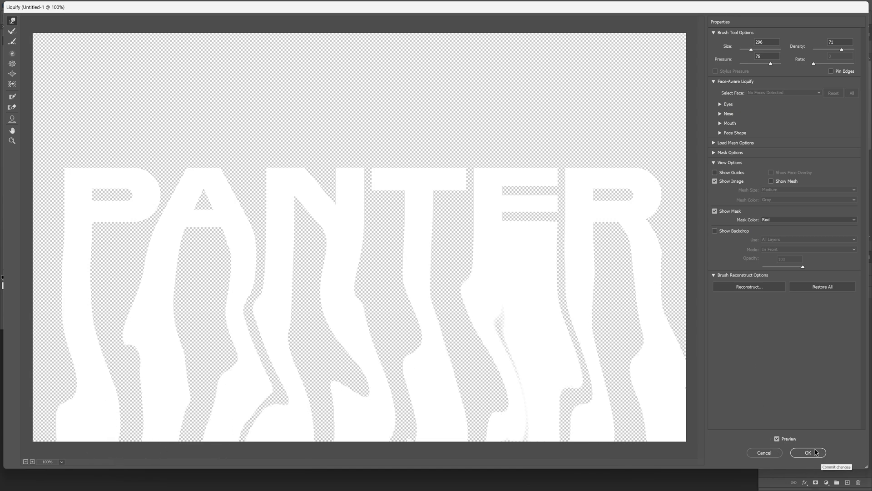
click(816, 452)
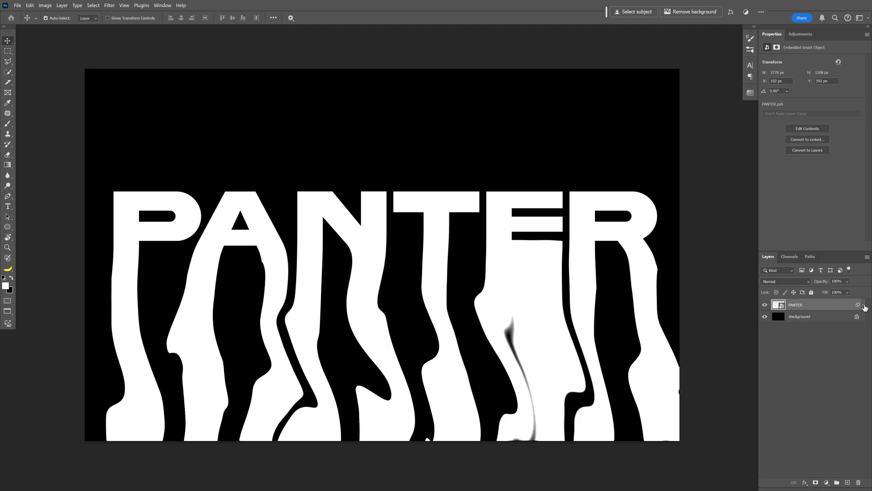
- Duplicate the liquified PANTER layer twice and rename the topmost copy TXT
key(ctrl+j)
key(ctrl+j)
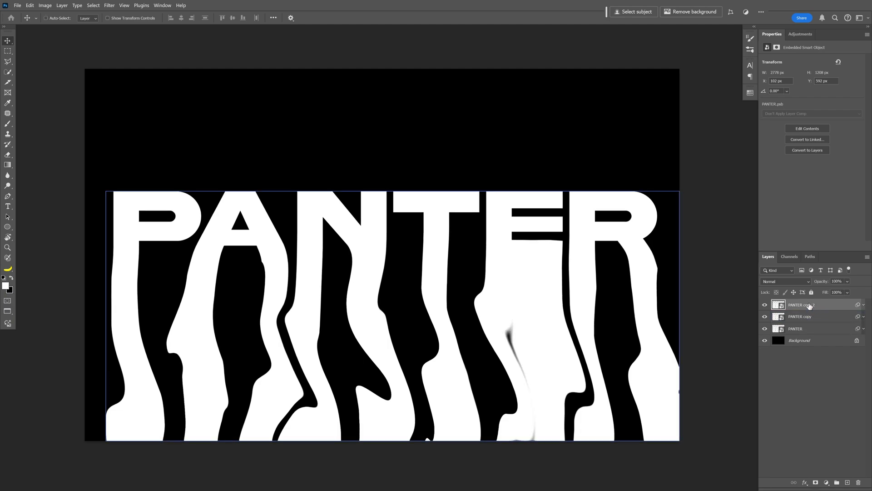
text(TXT)
- Apply a Color Overlay in magenta cf05f4 to the PANTER copy layer
click(820, 317)
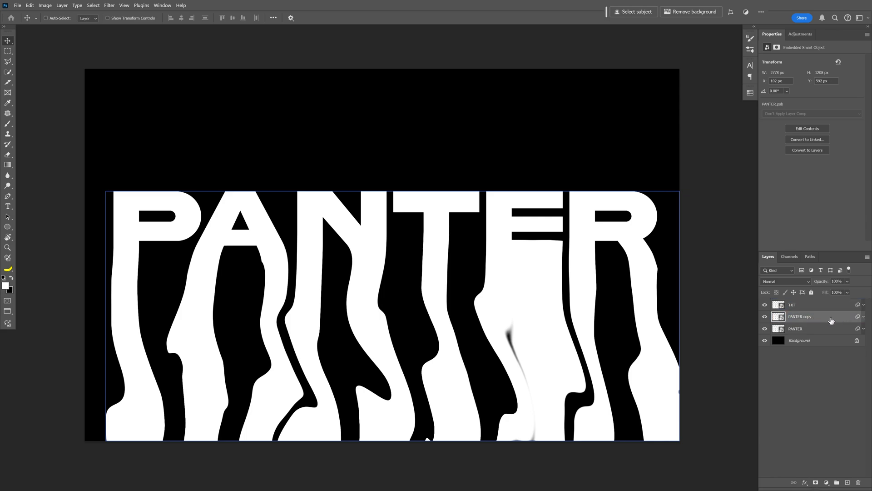
double_click(831, 319)
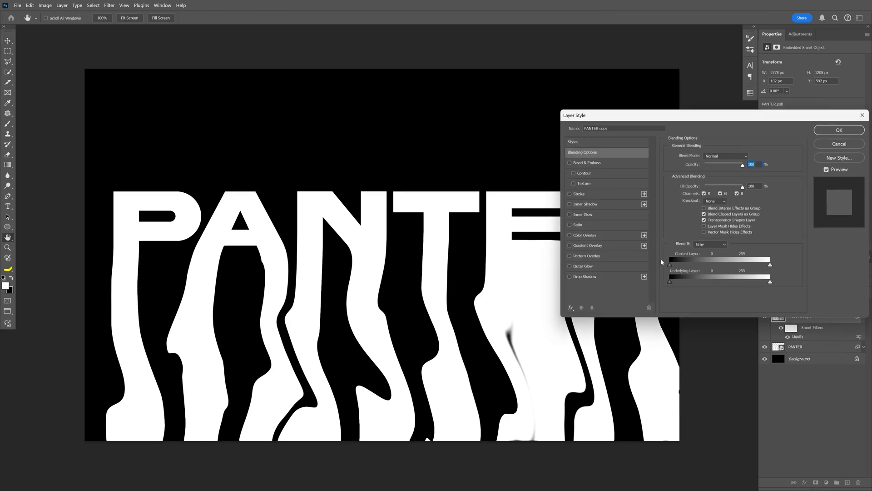
click(593, 235)
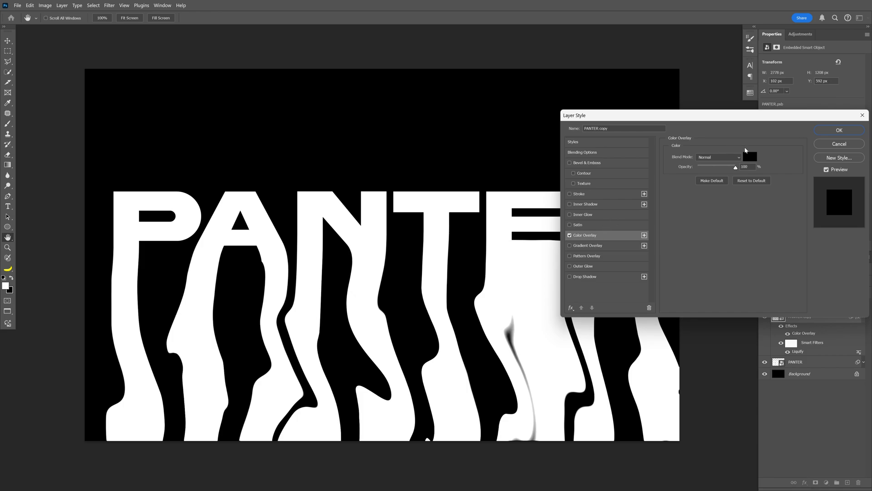
click(750, 157)
click(720, 191)
click(707, 185)
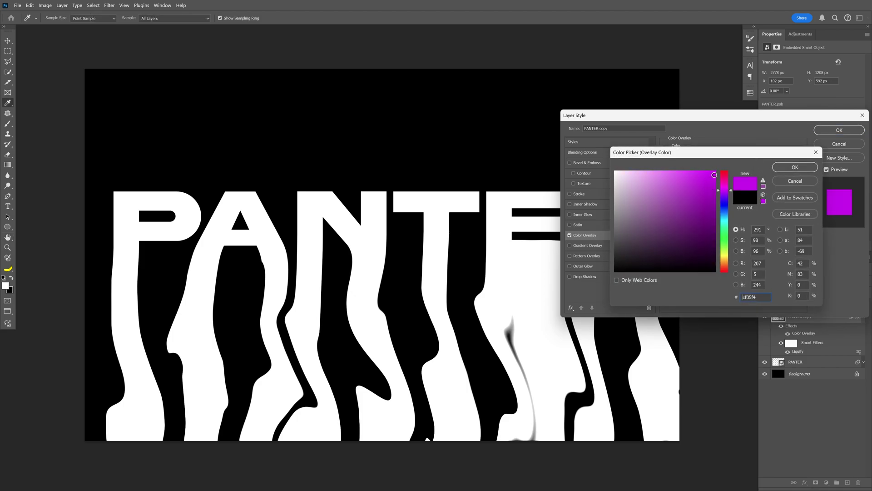
click(795, 167)
click(839, 130)
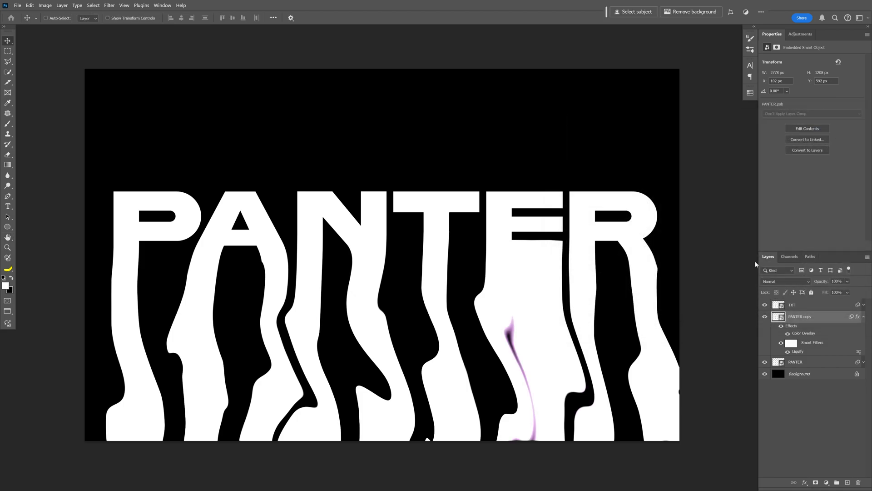
- Apply an orange Color Overlay to the original PANTER layer
click(820, 363)
double_click(819, 363)
click(600, 237)
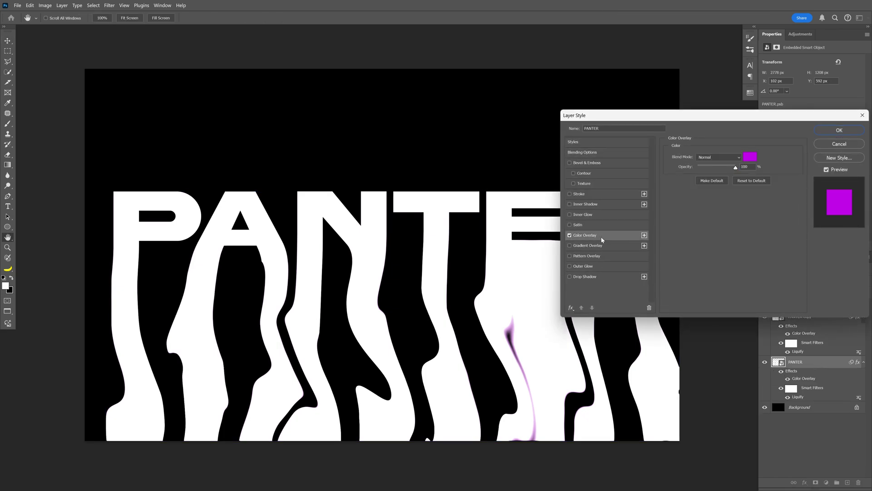
click(749, 159)
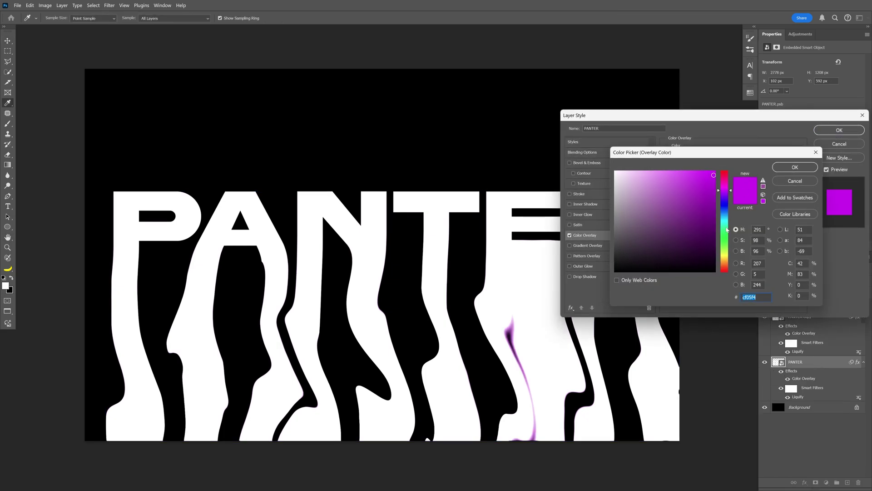
drag(726, 188, 729, 259)
click(795, 168)
click(839, 130)
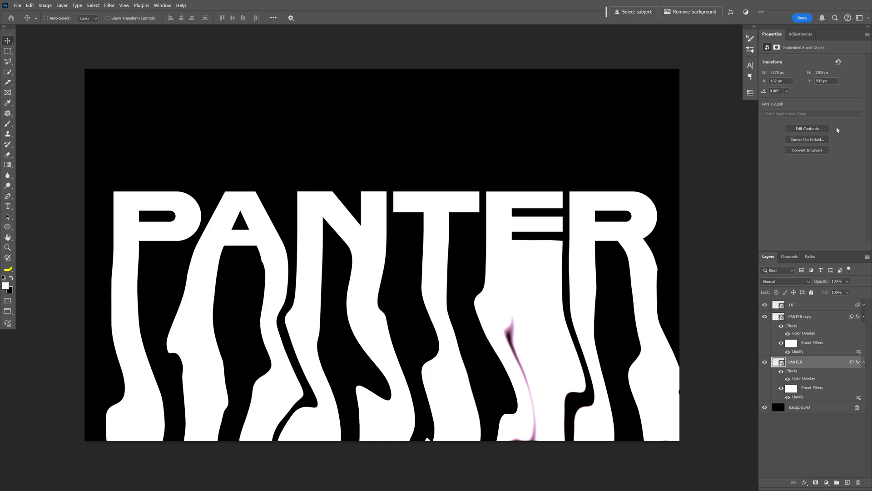
- Convert the PANTER copy layer to a smart object and rename it Magenta
click(814, 319)
right_click(816, 322)
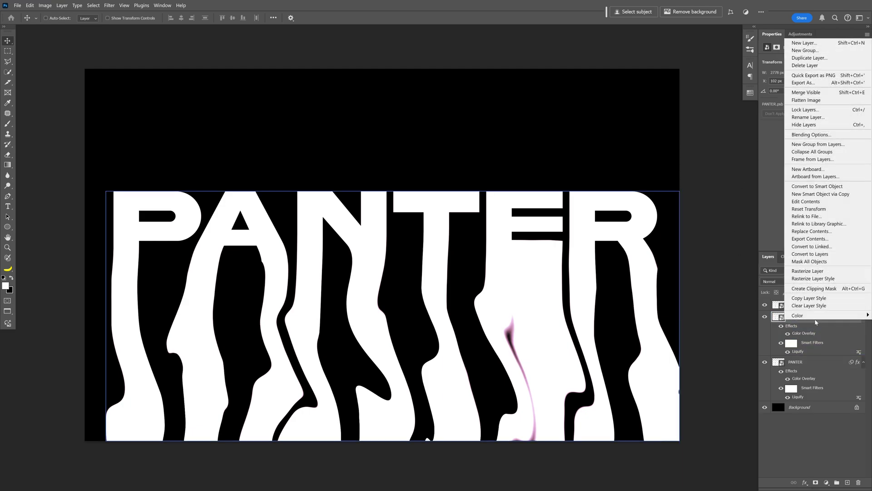
click(817, 187)
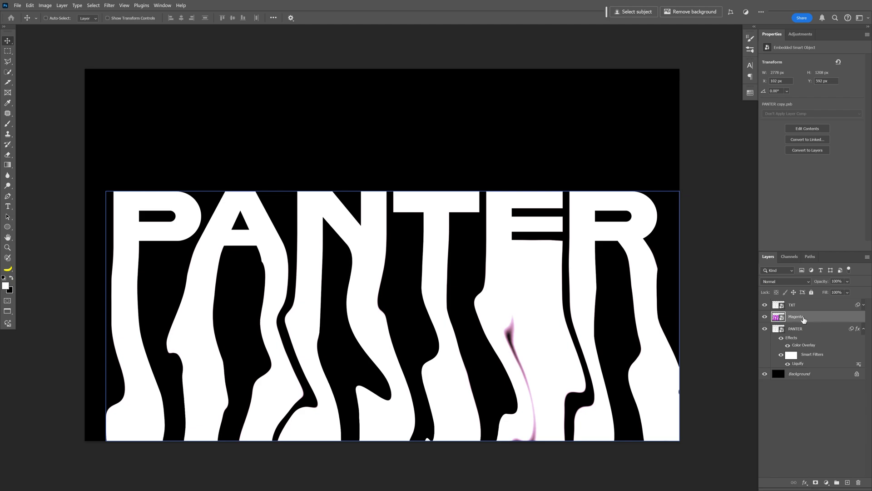
- Convert the original PANTER layer to a smart object and rename it Orange
click(803, 328)
right_click(804, 327)
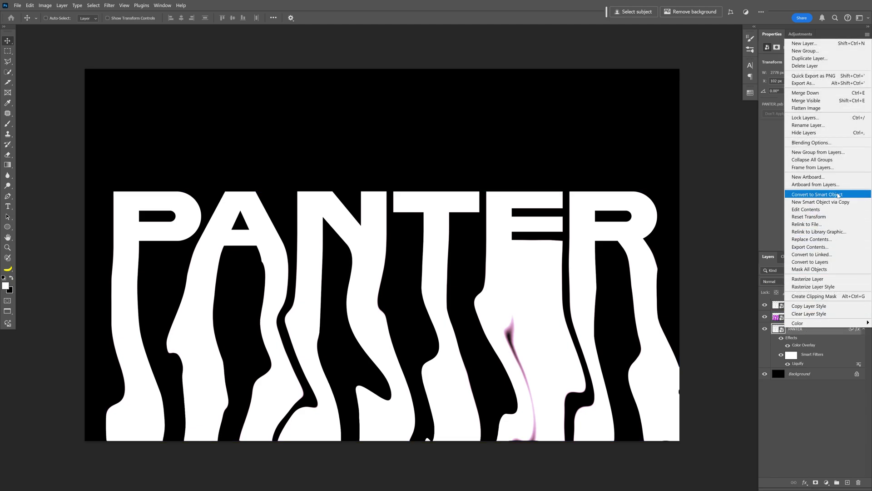
click(838, 196)
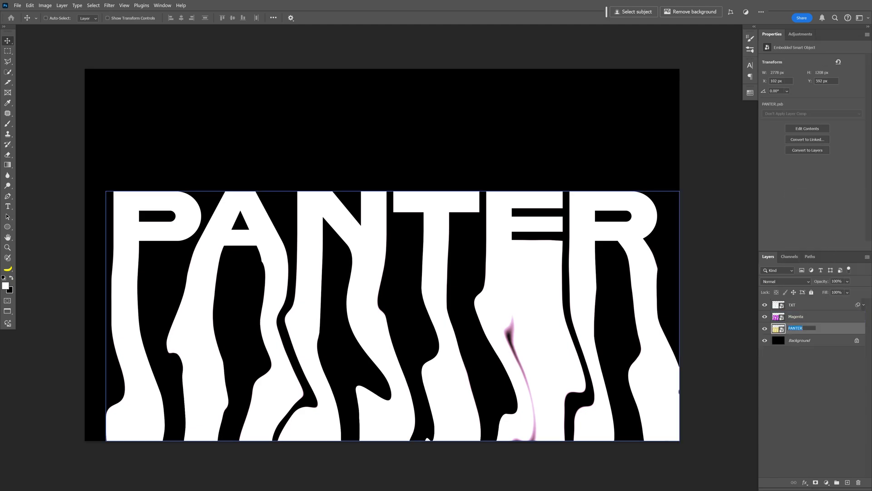
text(Orange)
key(Return)
- Skew the Magenta layer with Free Transform, shifting its lower edge slightly left and its upper edge slightly right
click(806, 319)
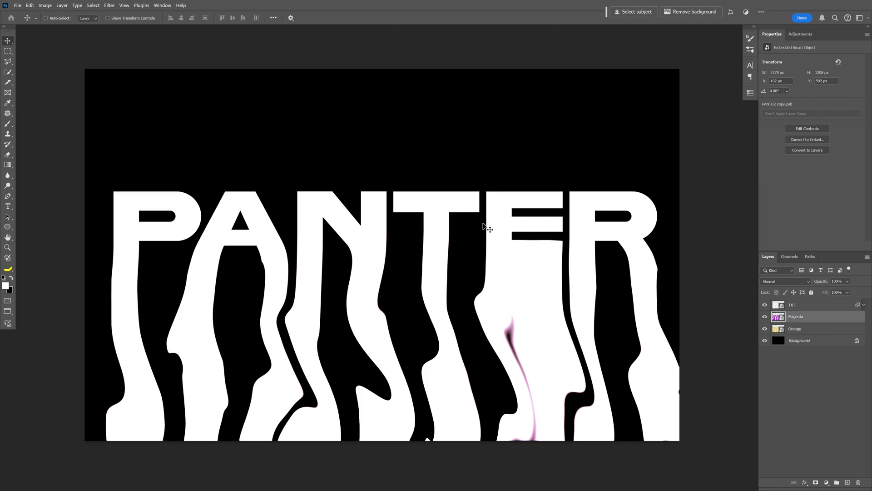
key(ctrl+t)
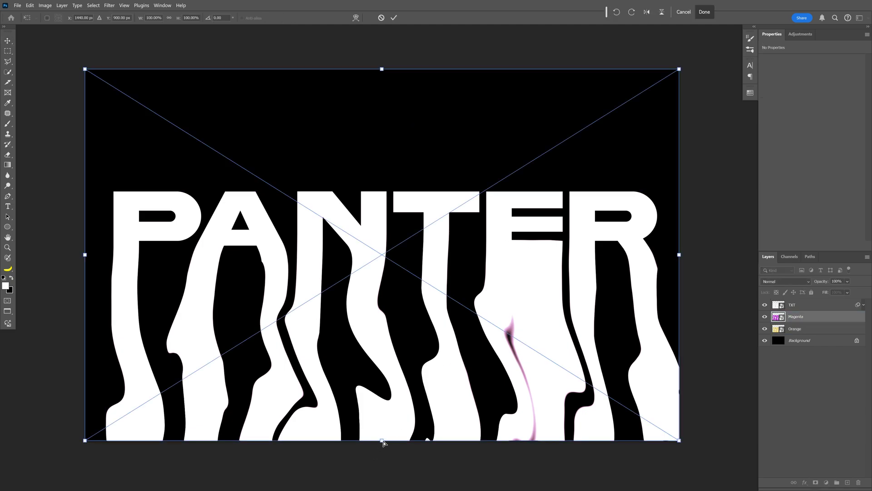
drag(382, 443, 379, 441)
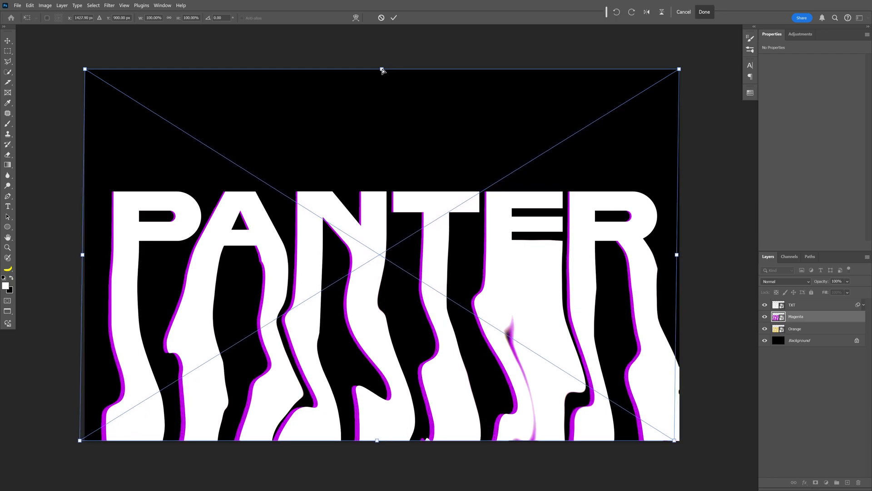
drag(382, 70, 385, 71)
key(Return)
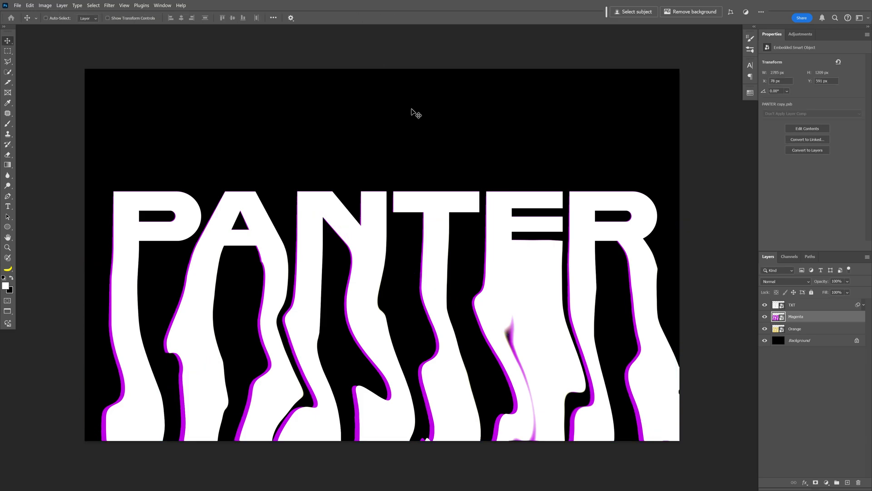
- Skew the Orange layer with Free Transform, shifting its lower edge slightly to the right
key(alt+bracketleft)
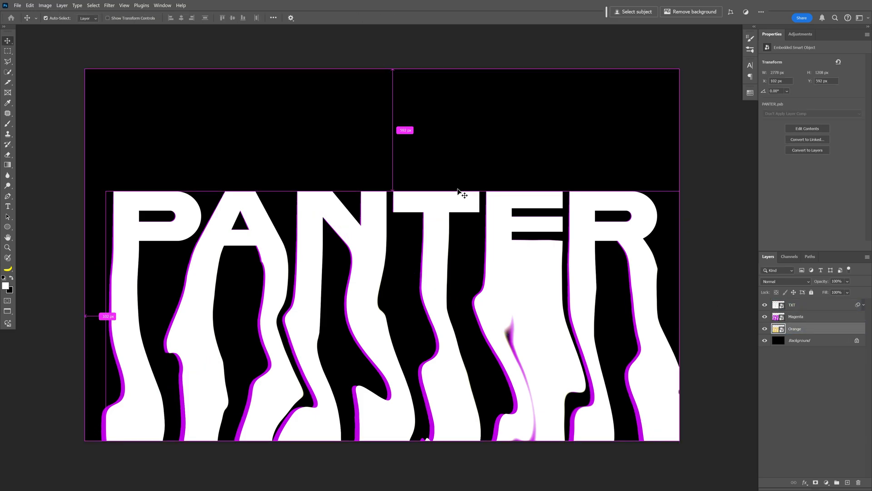
key(ctrl+t)
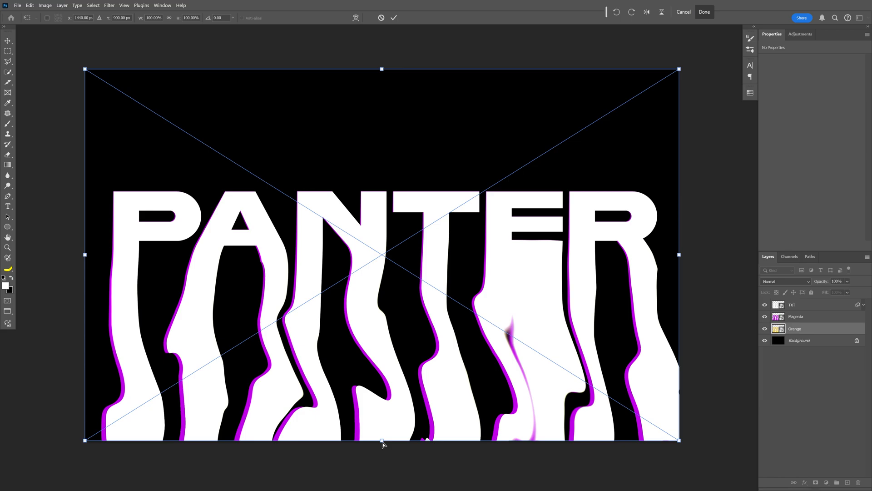
drag(382, 442, 386, 444)
key(Return)
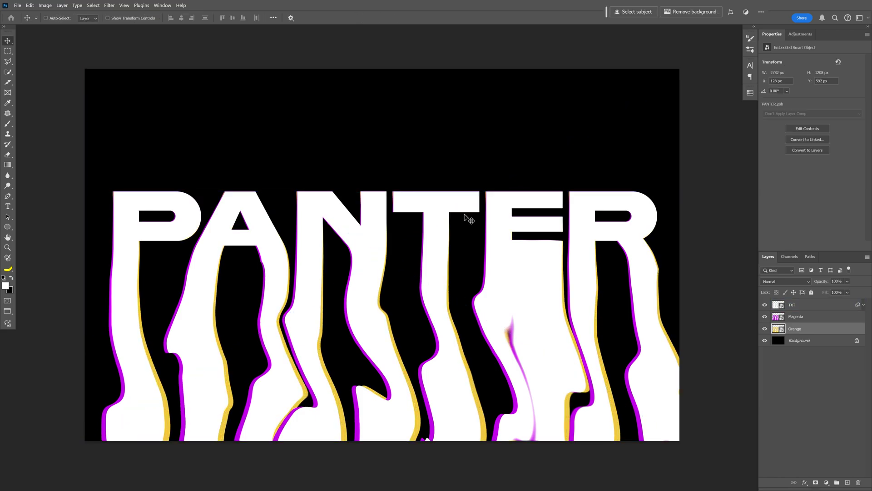
- Duplicate the Orange layer and rename the copy Blue
drag(473, 252, 474, 249)
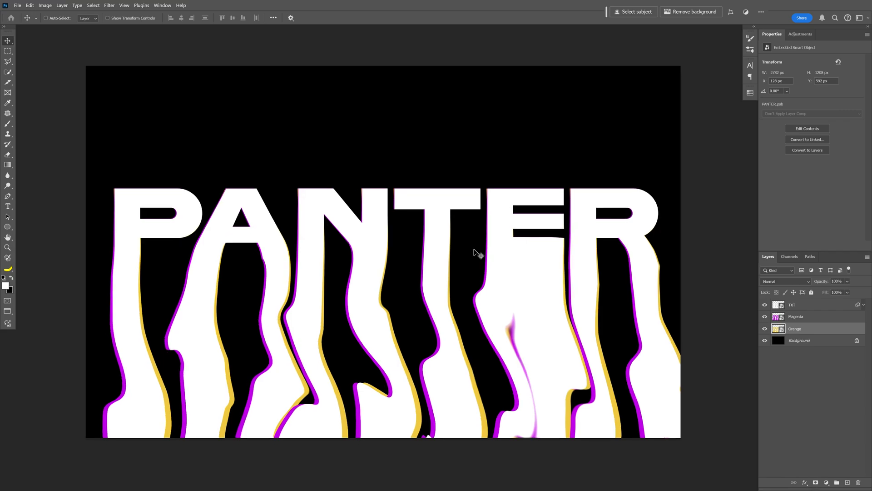
key(ctrl+j)
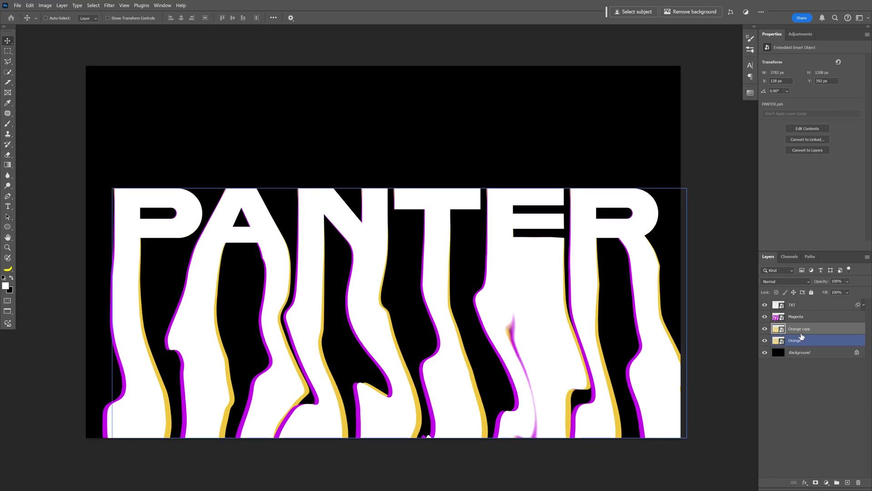
double_click(800, 329)
text(Blue)
key(Return)
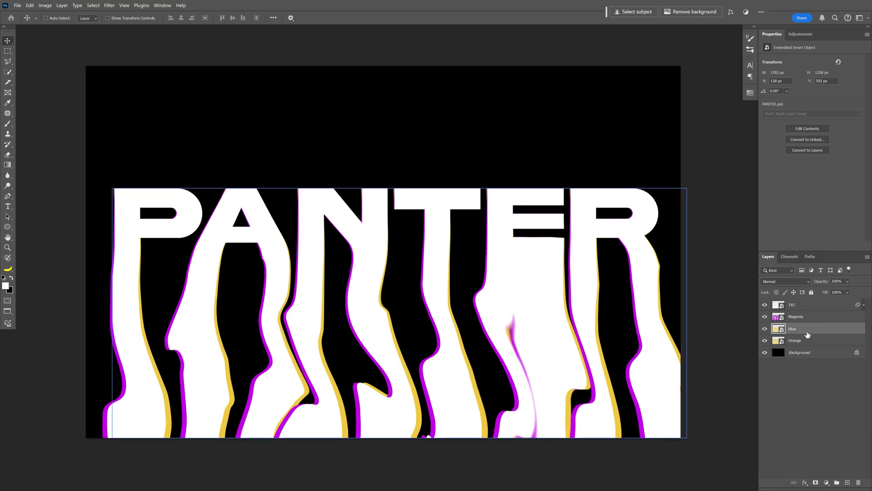
- Apply a light blue Color Overlay to the Blue layer in place of the yellow overlay colour
double_click(808, 331)
click(593, 236)
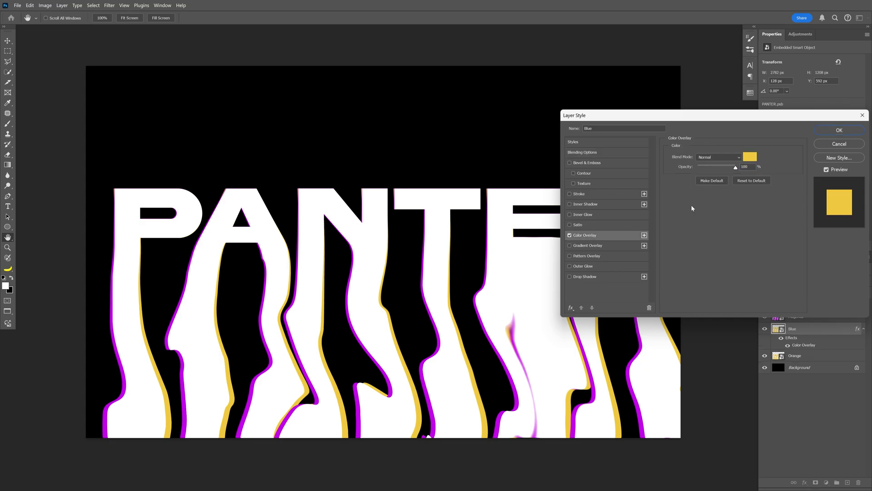
click(755, 155)
key(ctrl+v)
click(791, 169)
click(839, 130)
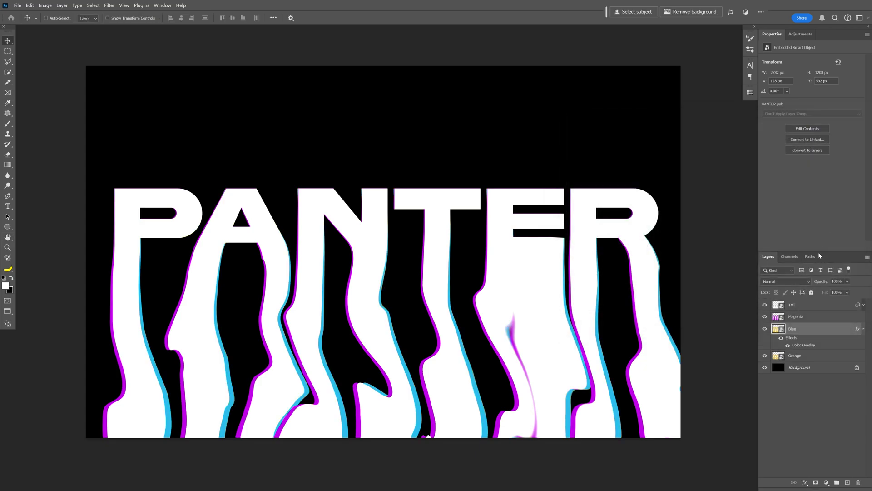
- Move the Blue layer beneath Orange and skew it with Free Transform, shifting its lower edge slightly to the right
drag(817, 329, 820, 359)
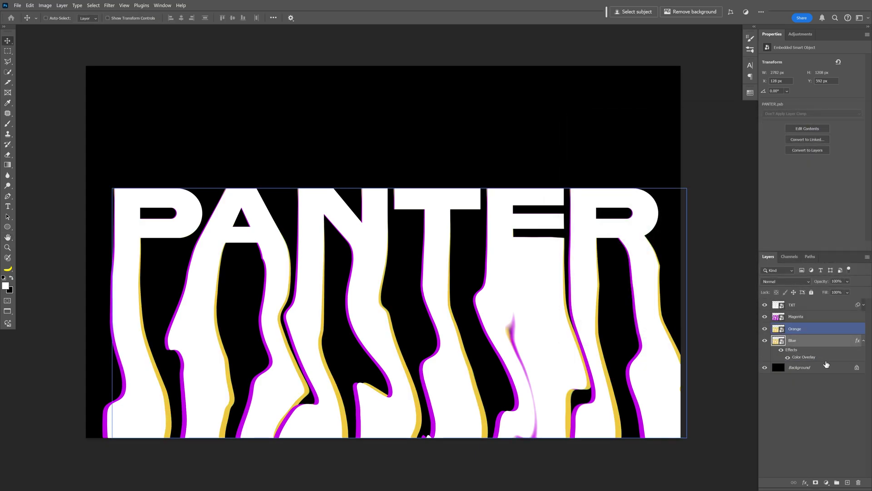
click(863, 344)
key(ctrl+t)
drag(378, 438, 394, 440)
key(Return)
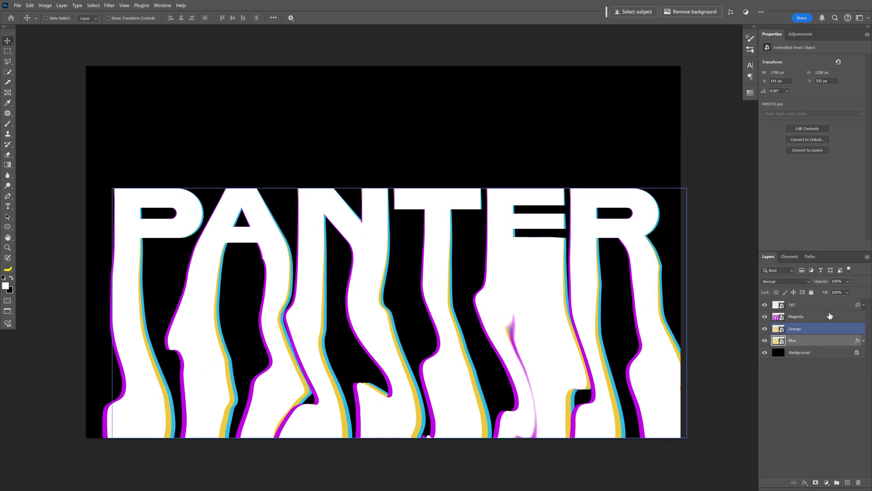
- Create a new empty layer above TXT and name it Brush
click(823, 304)
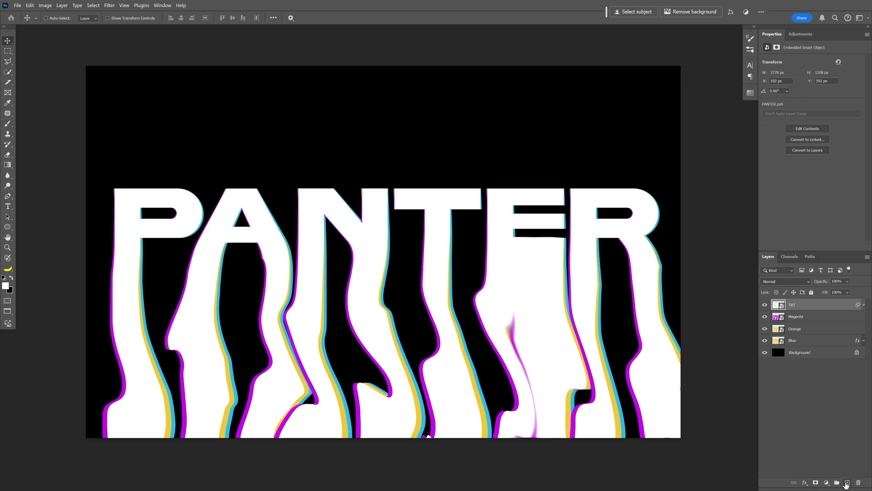
click(846, 483)
double_click(795, 304)
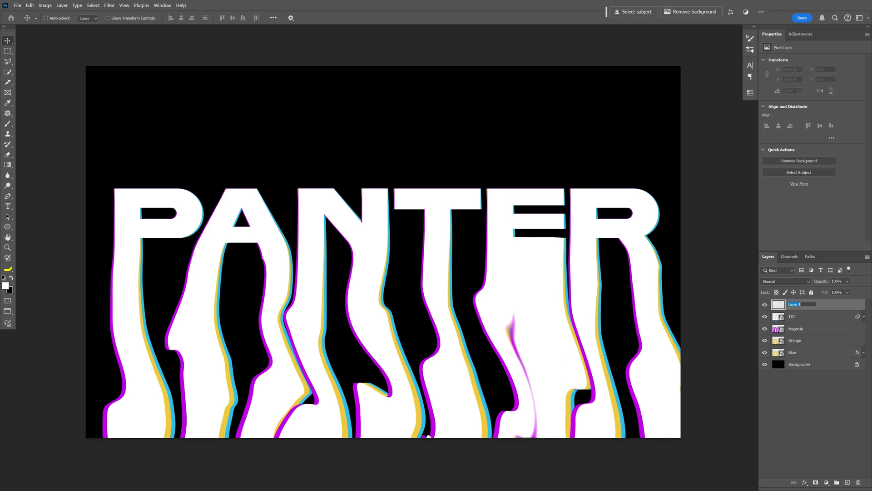
text(Brush)
key(Return)
- Add a Hue/Saturation adjustment layer above the Brush layer with Saturation at +100
click(808, 36)
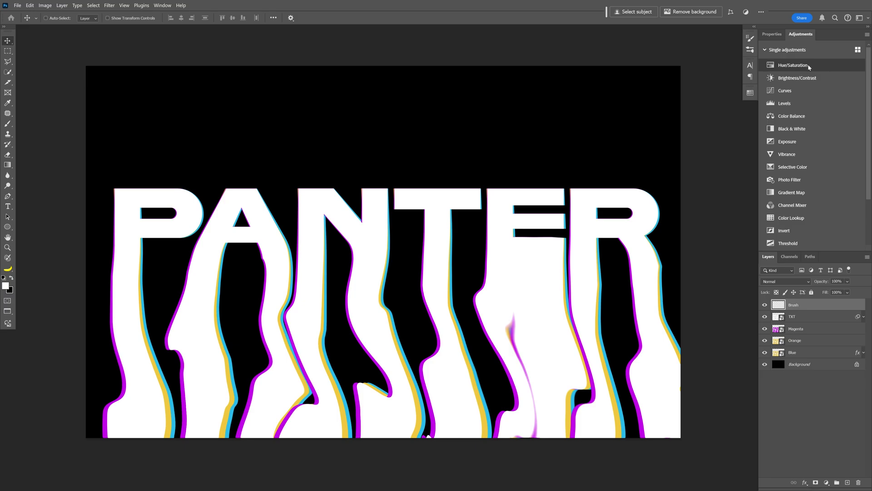
click(808, 65)
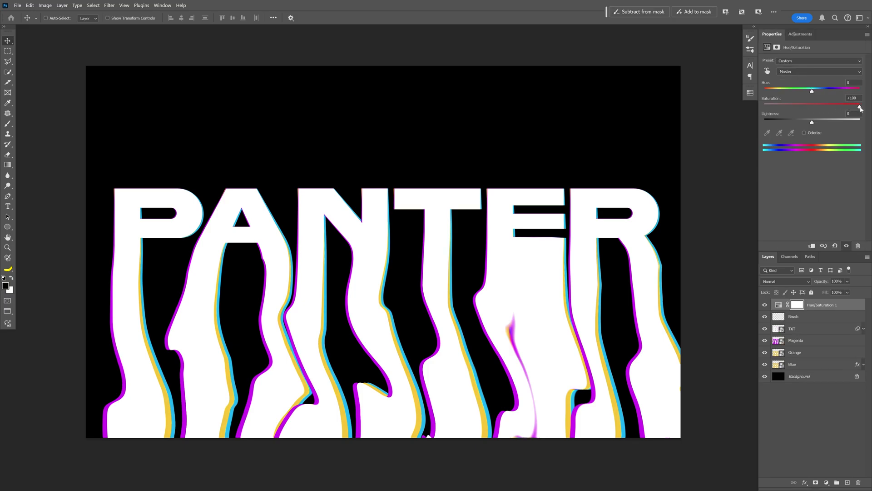
- Choose the Mixer Brush Tool for painting on the Brush layer and clean the brush of its loaded paint
click(811, 318)
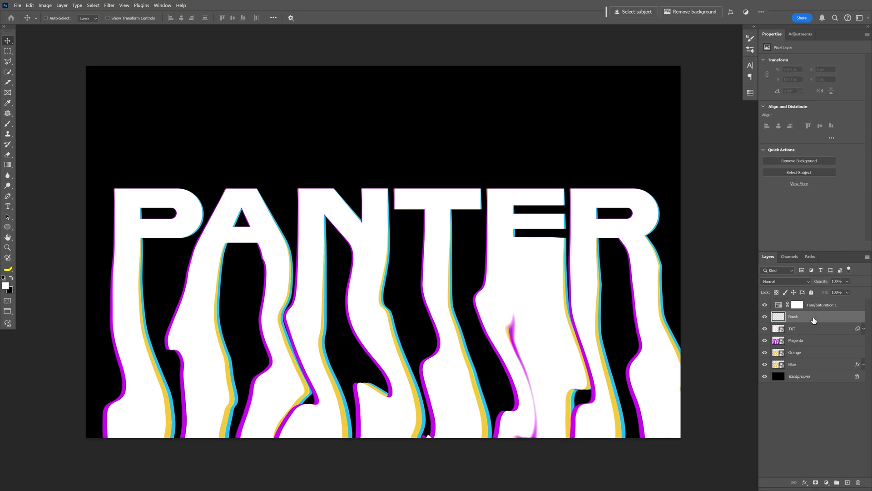
click(8, 123)
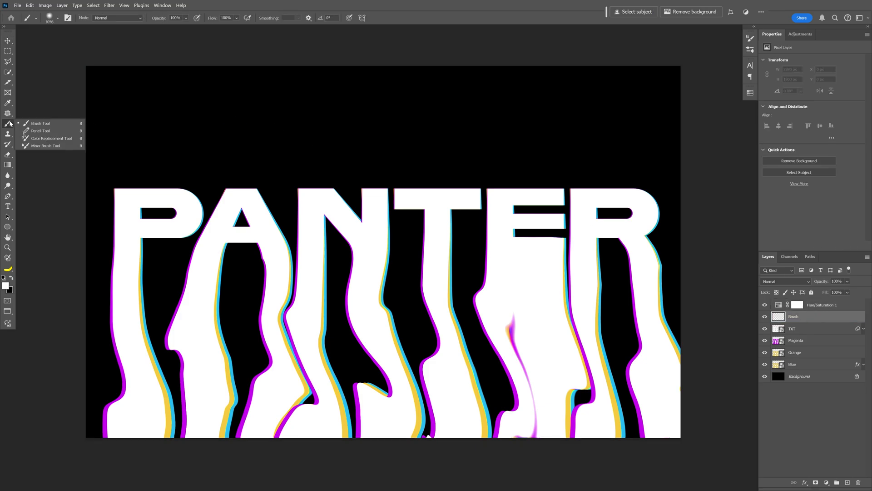
click(62, 147)
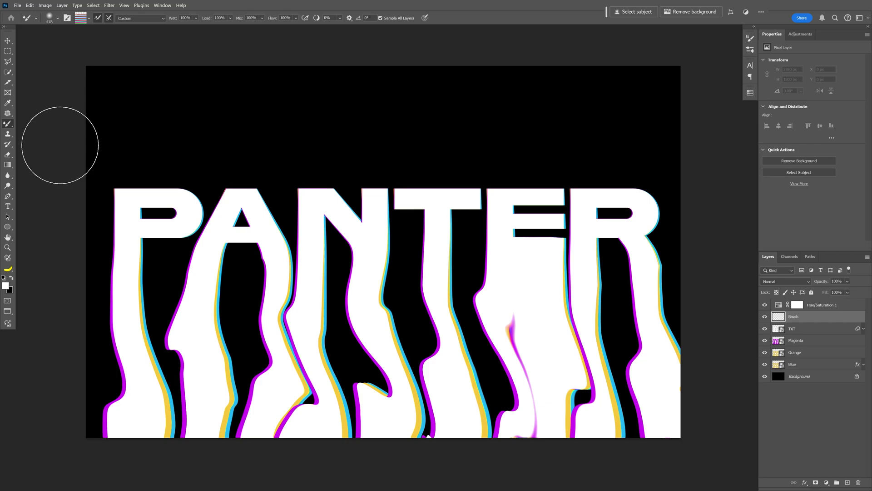
click(90, 19)
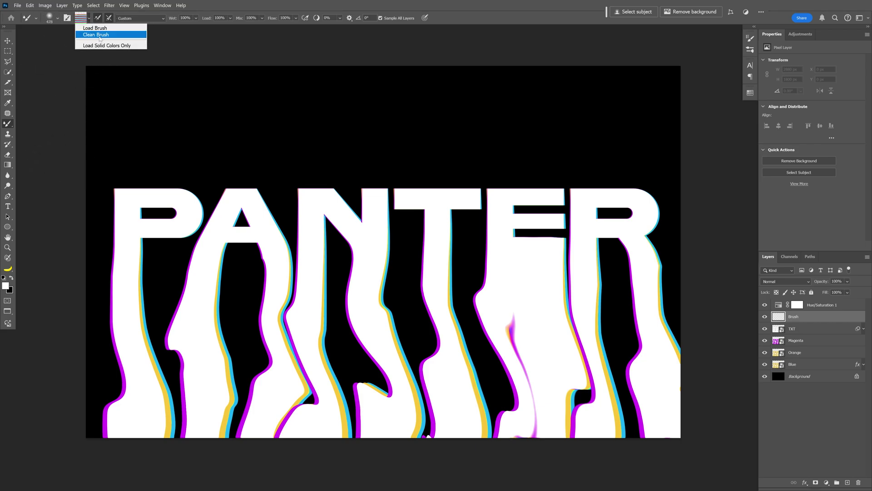
click(103, 36)
- Switch Load Solid Colors Only on and back off for the mixer brush, keeping smoothing at 0%
click(89, 20)
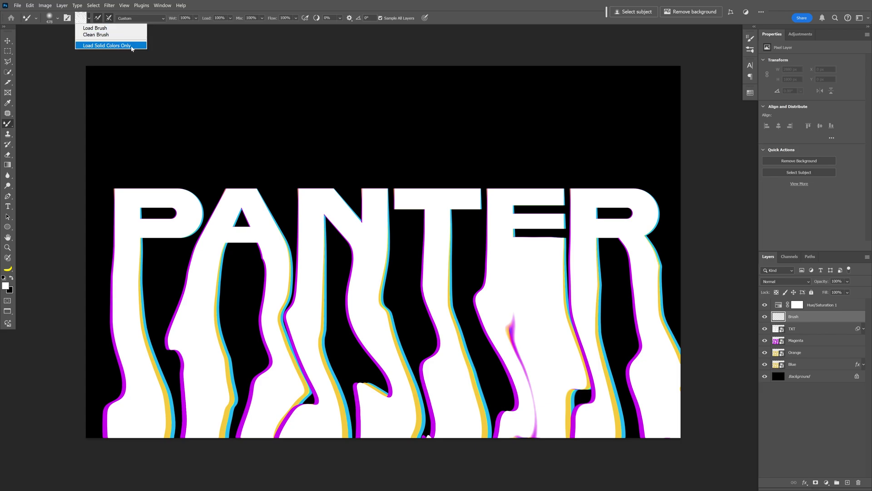
click(100, 47)
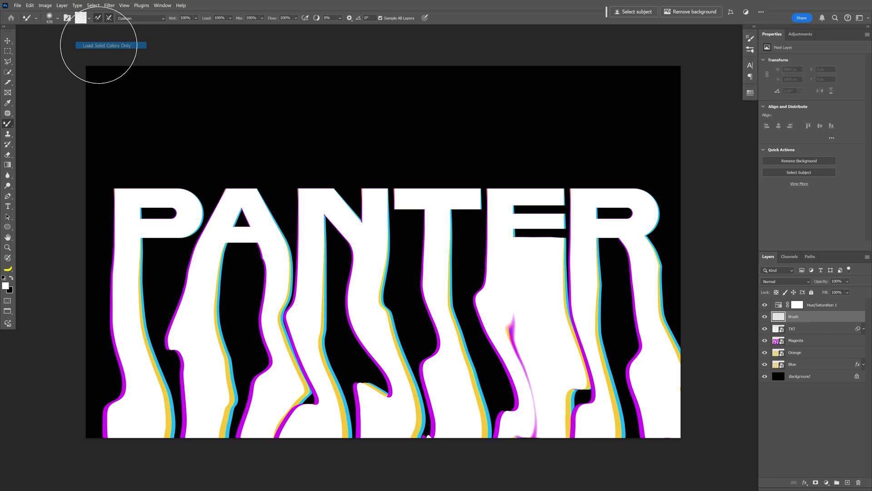
click(89, 19)
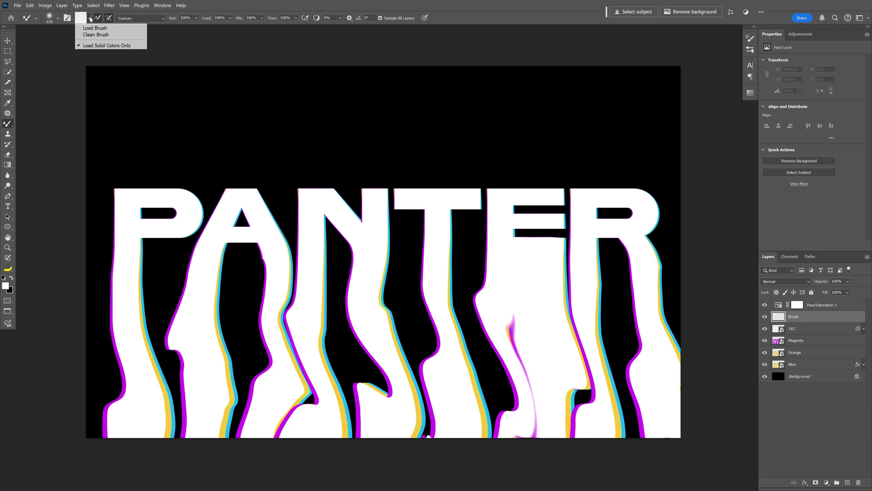
click(91, 47)
click(89, 19)
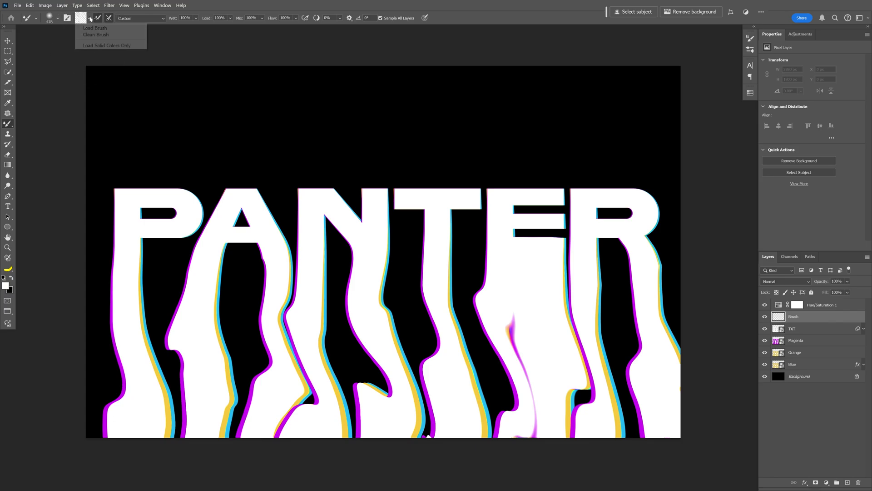
click(106, 48)
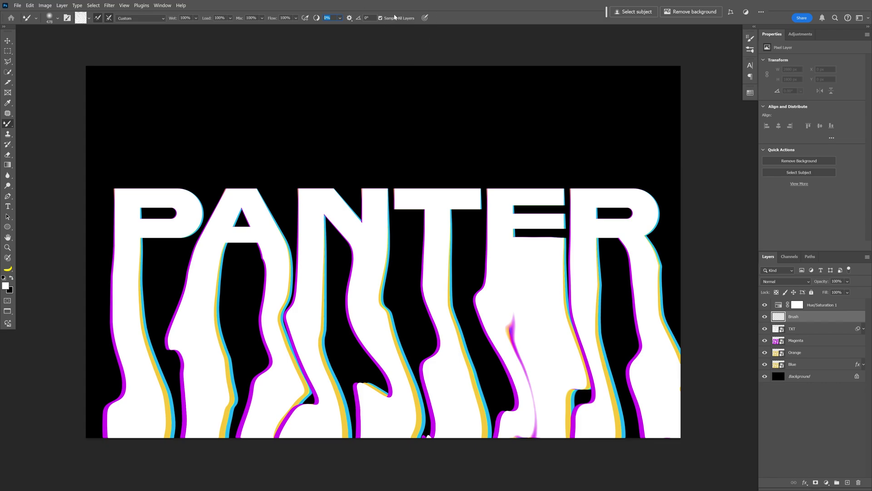
key(Return)
- Try smearing the lower parts of the N and T with the mixer brush, and undo the smear
mouse_move(372, 309)
mouse_down()
mouse_move(422, 404)
mouse_move(443, 425)
mouse_up()
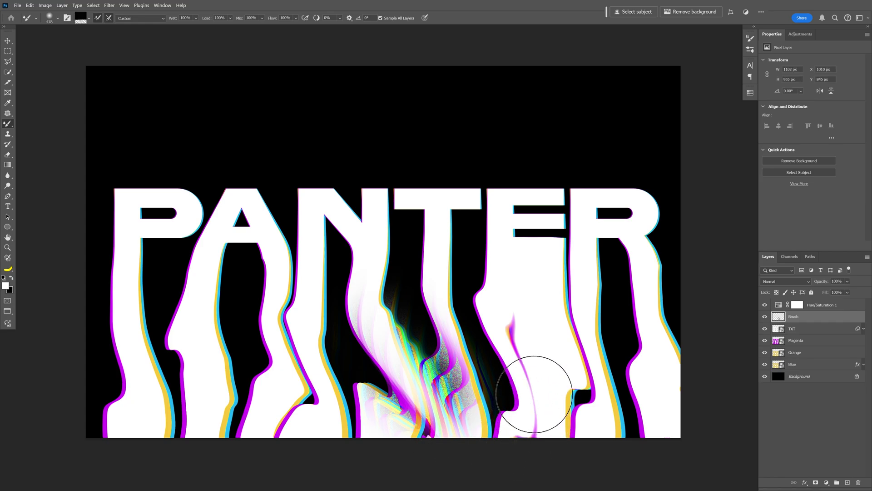
key(ctrl+z)
- Set the mixer brush tip's spacing to 1%
click(749, 38)
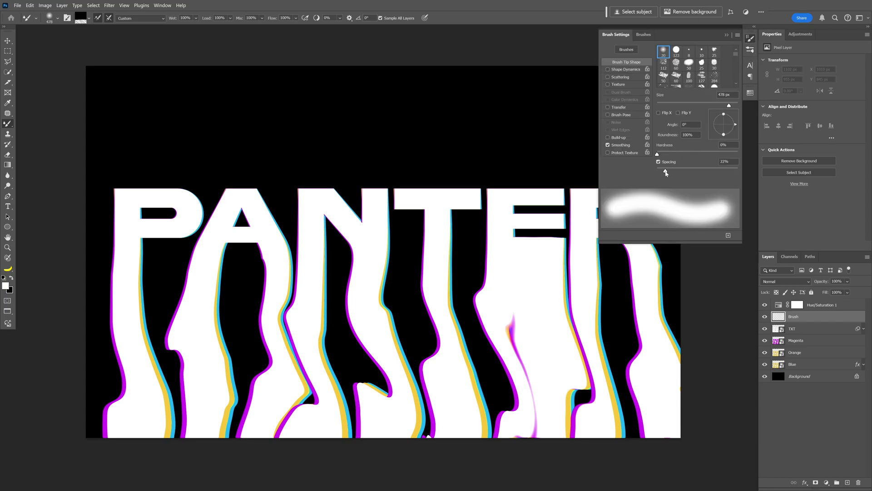
drag(665, 173, 657, 172)
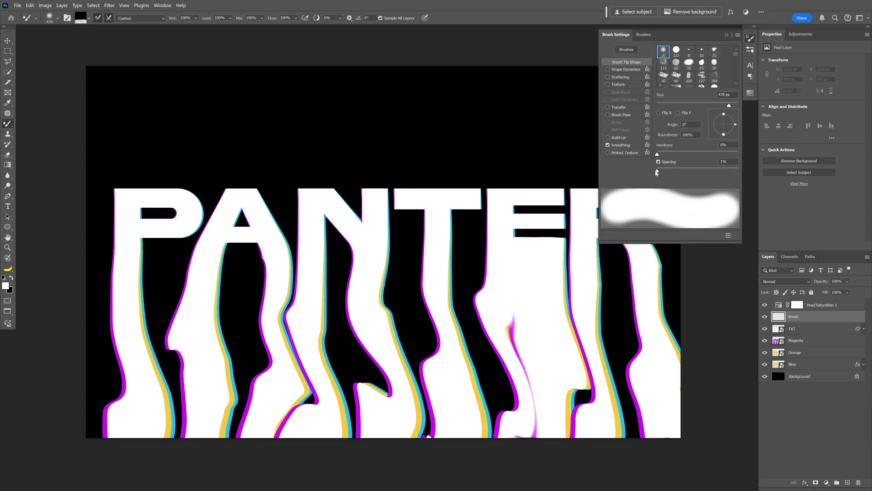
- Undo a test smear and blend the melting lower parts of the PANTER letters into smooth chromatic streaks on the Brush layer
mouse_move(508, 241)
mouse_down()
mouse_move(487, 286)
mouse_move(534, 385)
mouse_move(481, 405)
mouse_move(415, 363)
mouse_move(448, 401)
mouse_move(527, 423)
mouse_up()
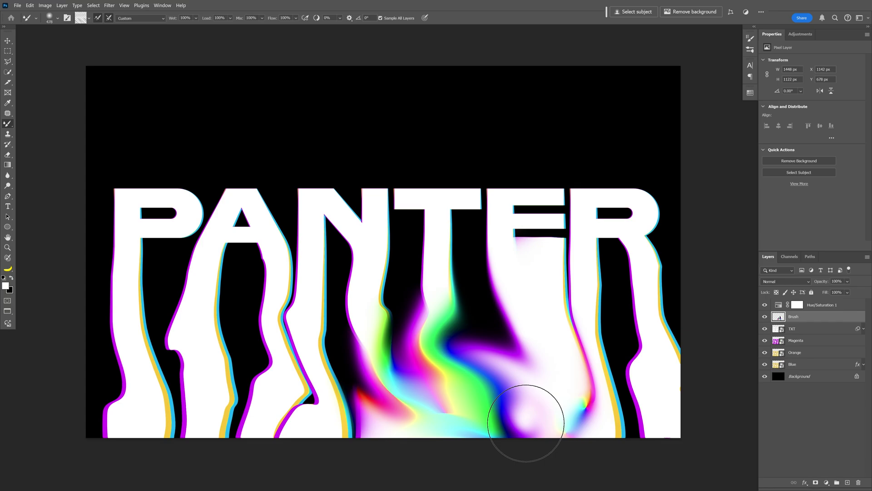
key(ctrl+z)
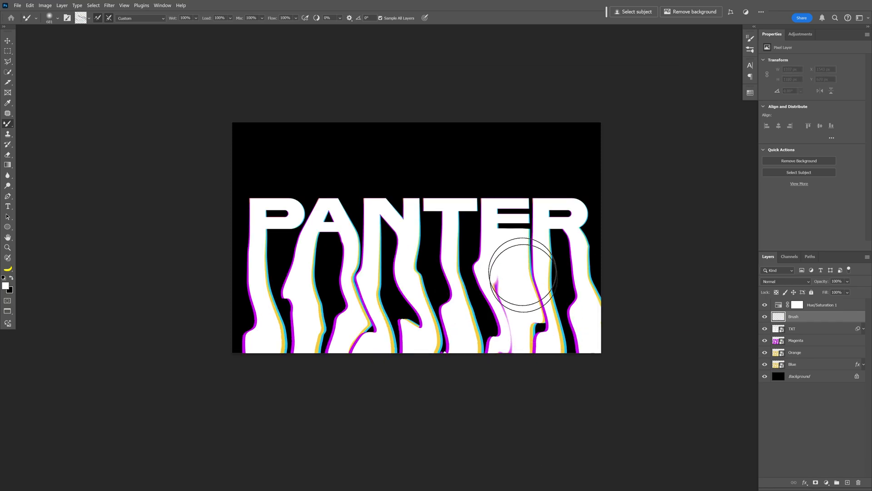
mouse_move(521, 265)
mouse_down()
mouse_move(529, 303)
mouse_move(520, 300)
mouse_move(542, 330)
mouse_move(540, 344)
mouse_move(524, 349)
mouse_move(456, 284)
mouse_move(464, 295)
mouse_move(443, 314)
mouse_up()
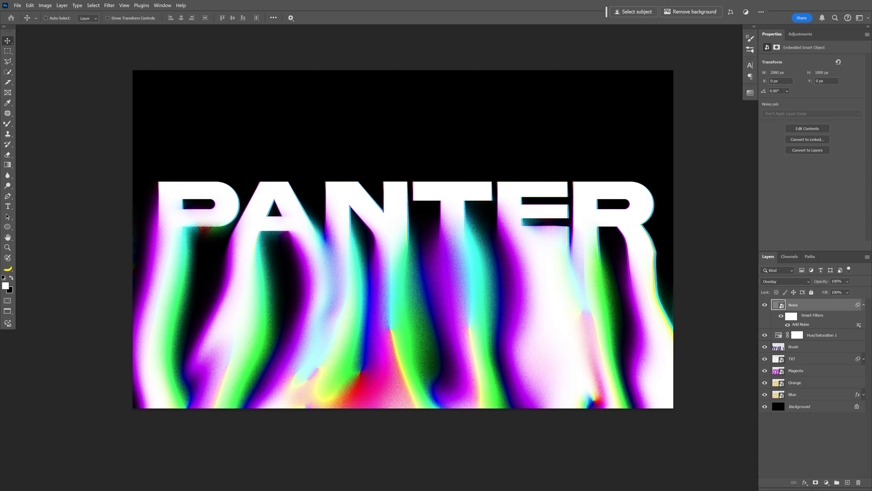